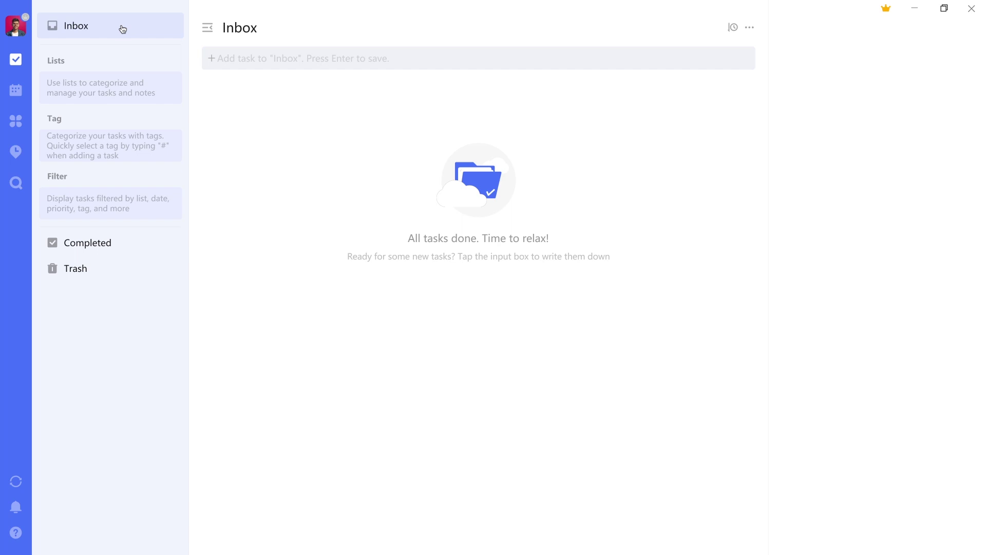
# Add the task 'My inbox item' to the Inbox and open its details
pyautogui.click(285, 62)
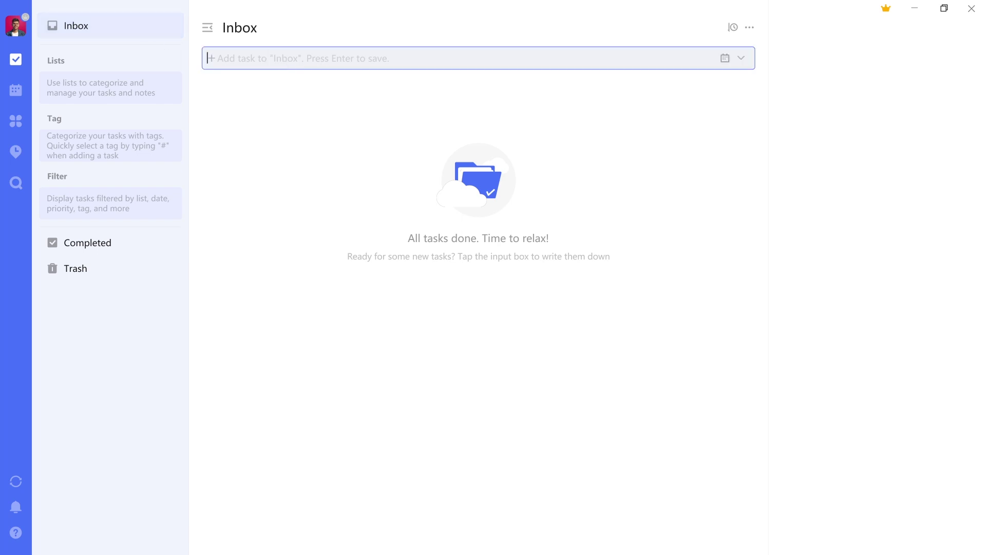
pyautogui.write('My inbox item')
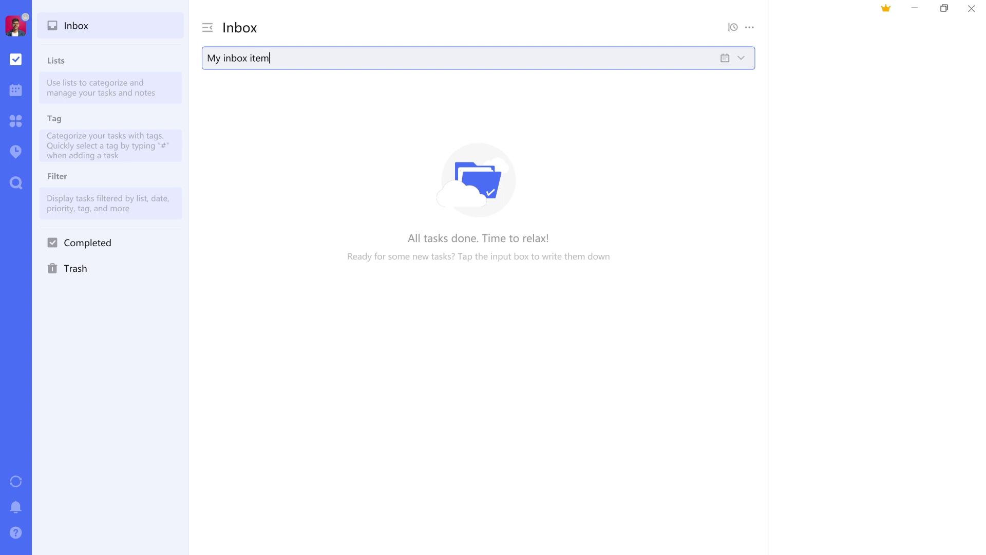
pyautogui.press('Return')
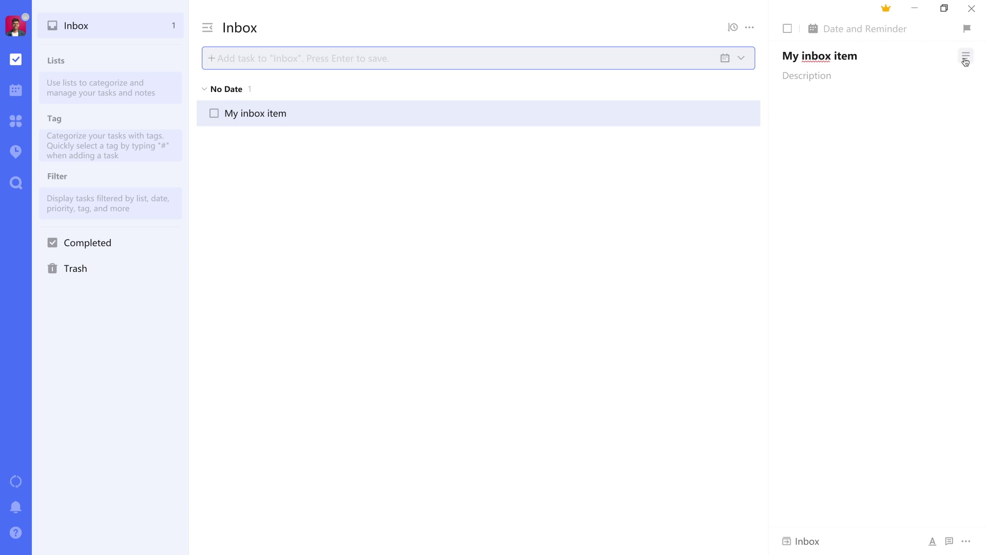
pyautogui.click(856, 94)
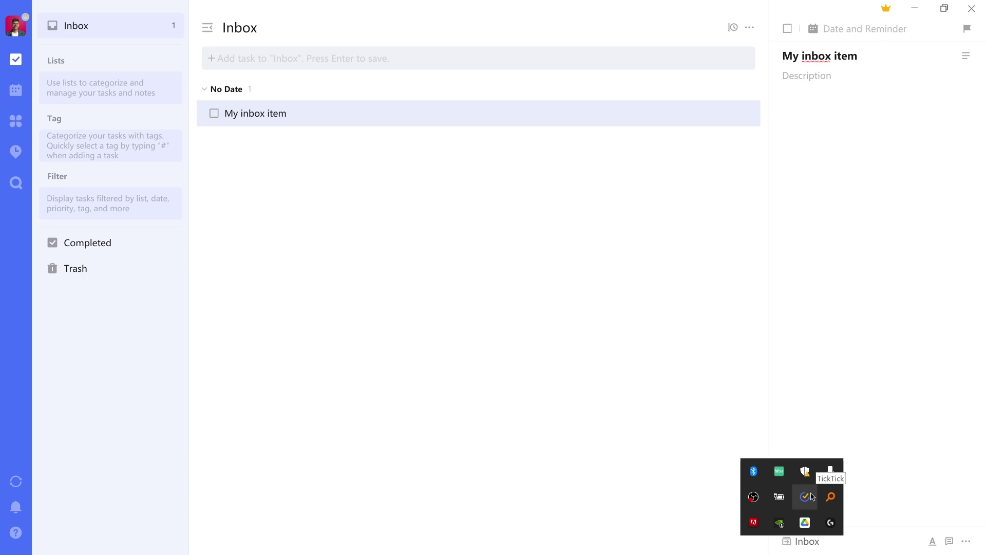
# Add an Inbox list widget to the desktop from the tray icon, then minimise the main window
pyautogui.rightClick(808, 499)
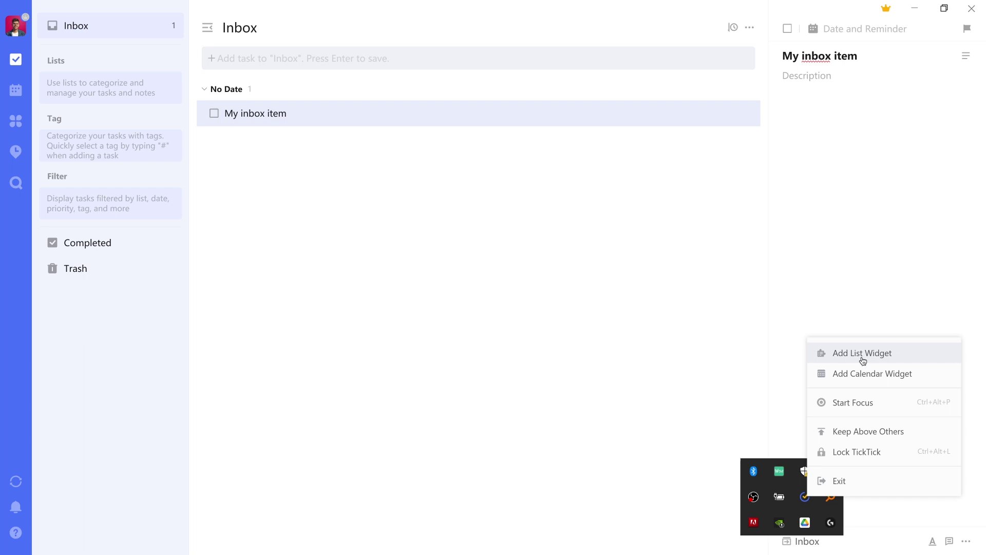
pyautogui.click(863, 361)
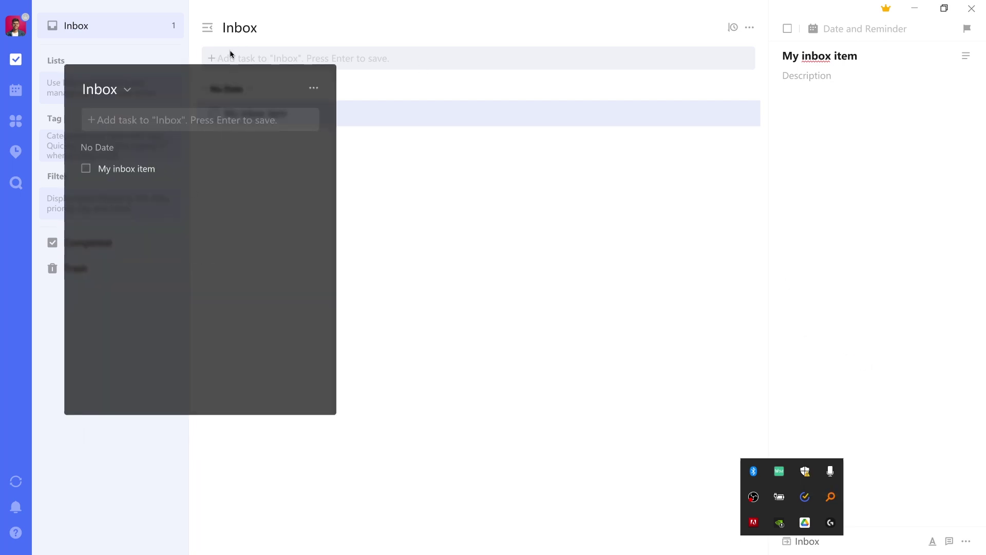
pyautogui.click(920, 6)
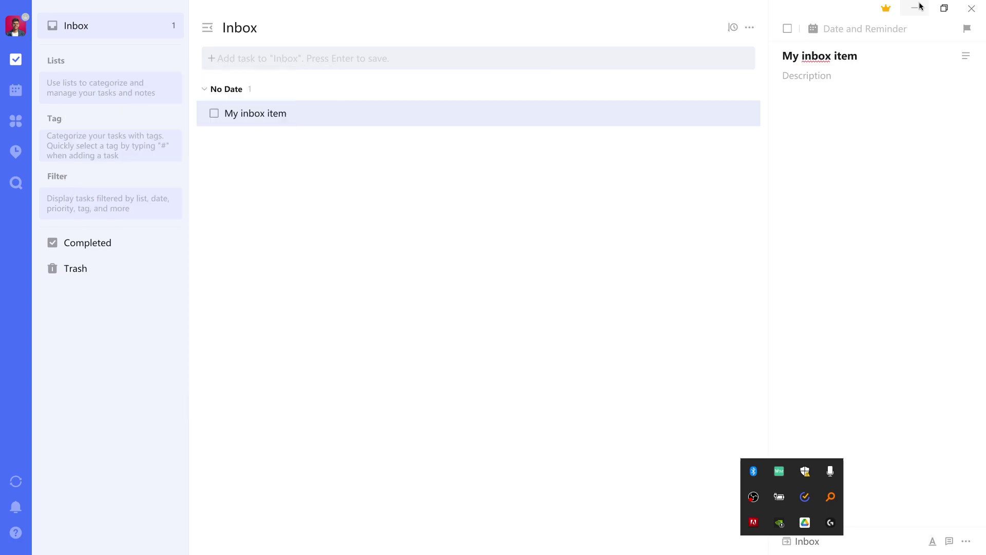
pyautogui.click(920, 6)
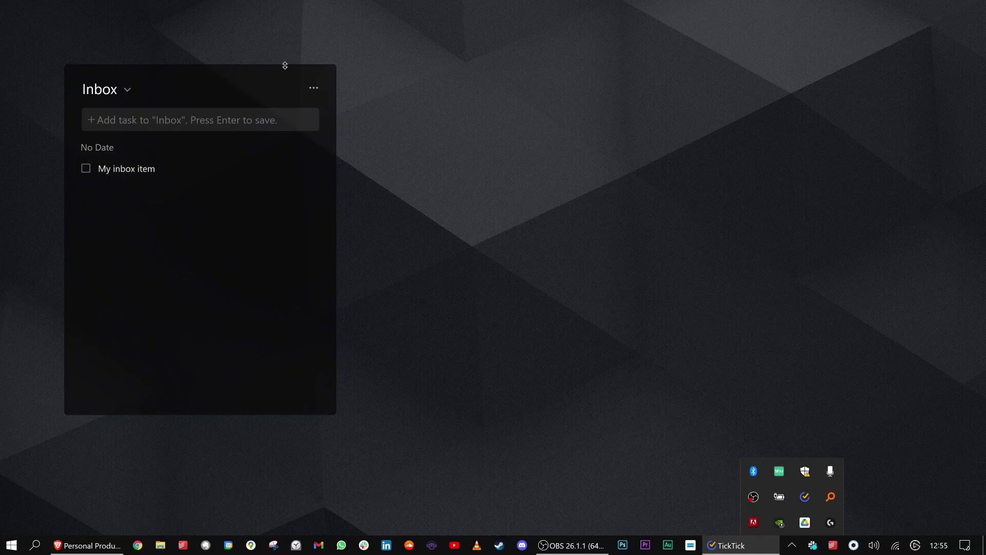
# Move the Inbox widget to the top-right corner of the desktop
pyautogui.click(796, 546)
pyautogui.moveTo(232, 83); pyautogui.dragTo(191, 32)
pyautogui.moveTo(192, 32); pyautogui.dragTo(850, 23)
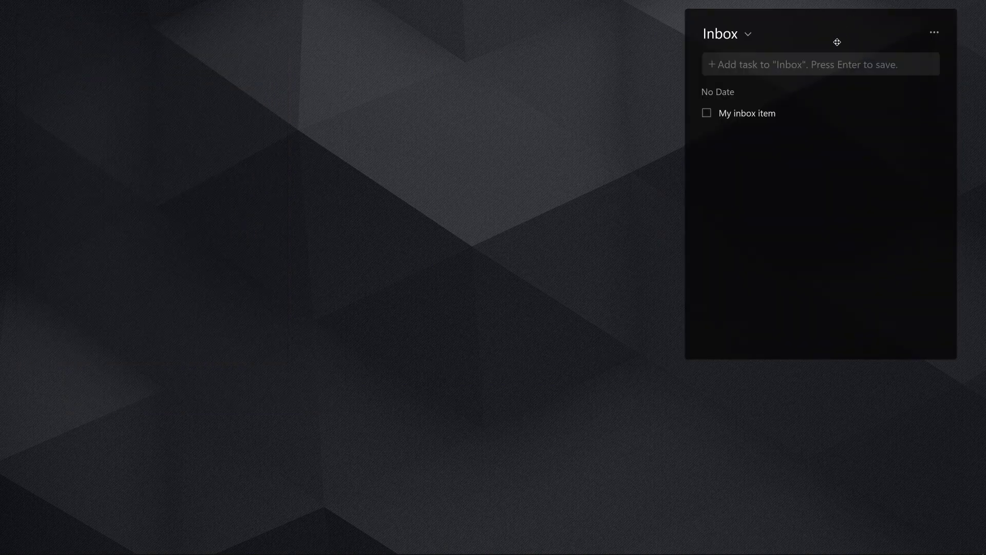
# Add the task 'My inbox item 2' through the widget's add-task field
pyautogui.click(821, 65)
pyautogui.write('My inbox item ')
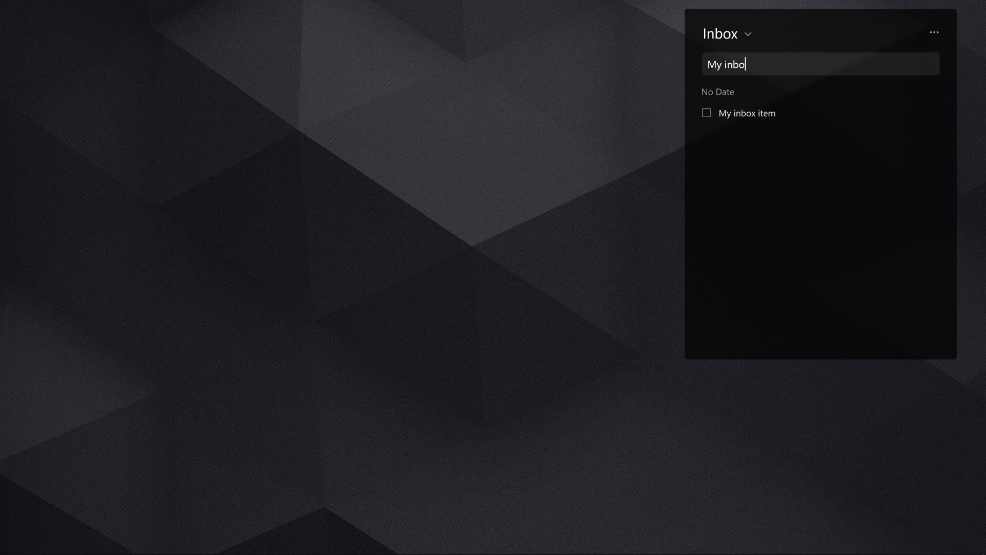
pyautogui.write('2')
pyautogui.press('Return')
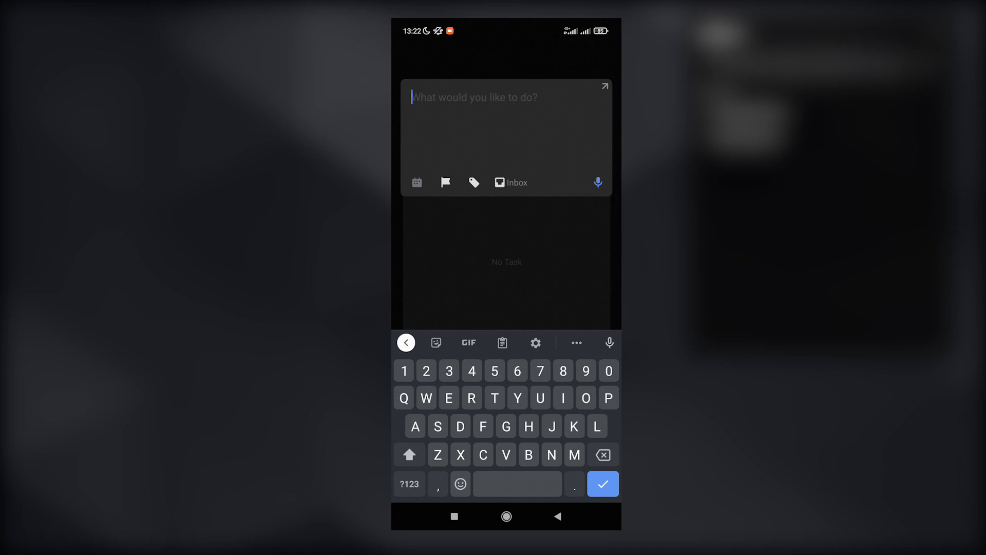
# Enter 'My inbox item' in the Android quick-add box and send it to the Inbox
pyautogui.write('My inb')
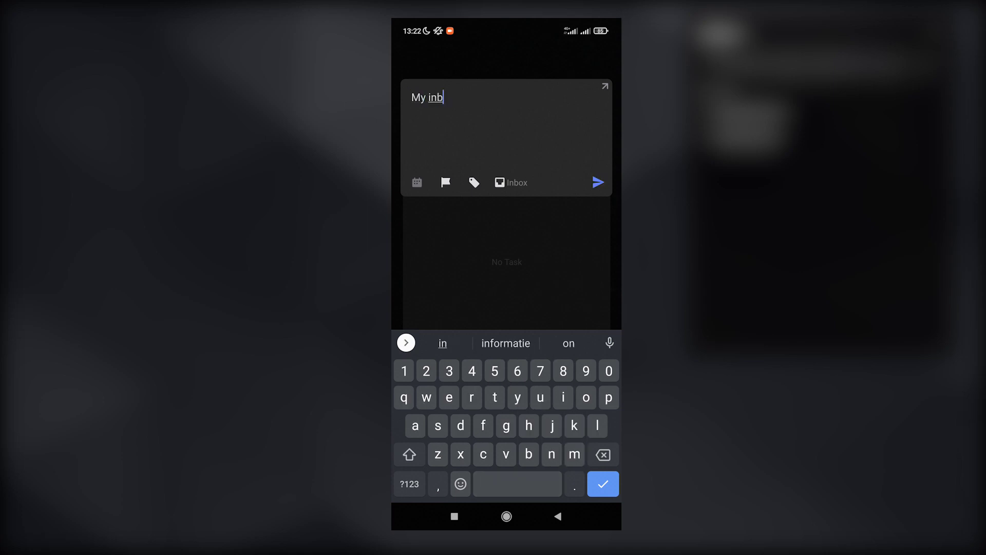
pyautogui.write('ox item')
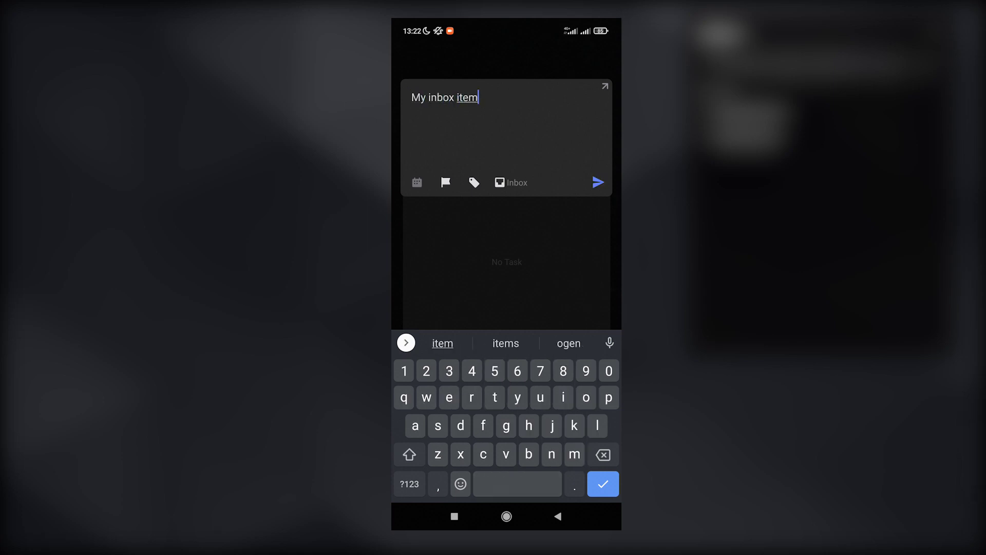
pyautogui.click(598, 182)
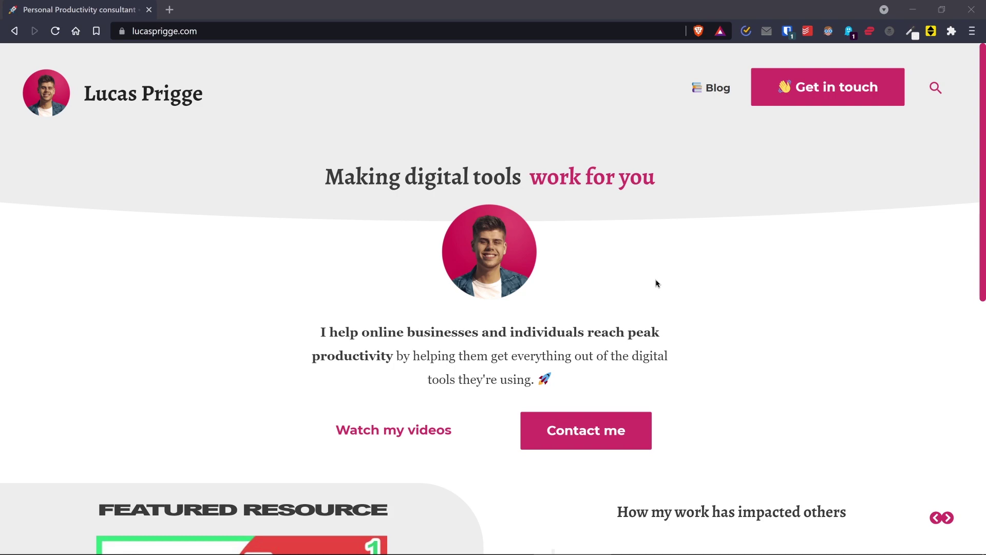
# Sign the Brave TickTick extension in with Google from the consultant's homepage
pyautogui.scroll(-10, 657, 283)
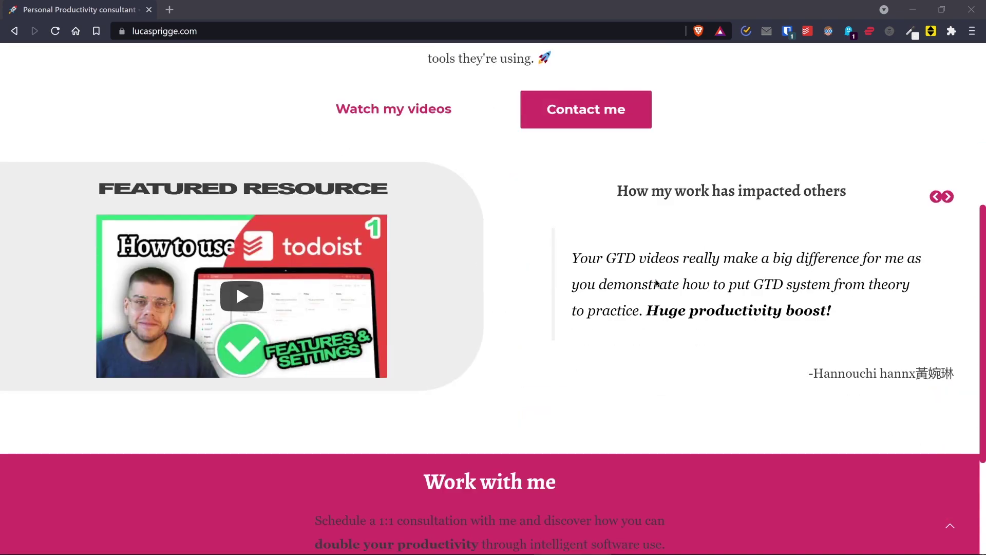
pyautogui.scroll(8, 656, 283)
pyautogui.scroll(2, 656, 283)
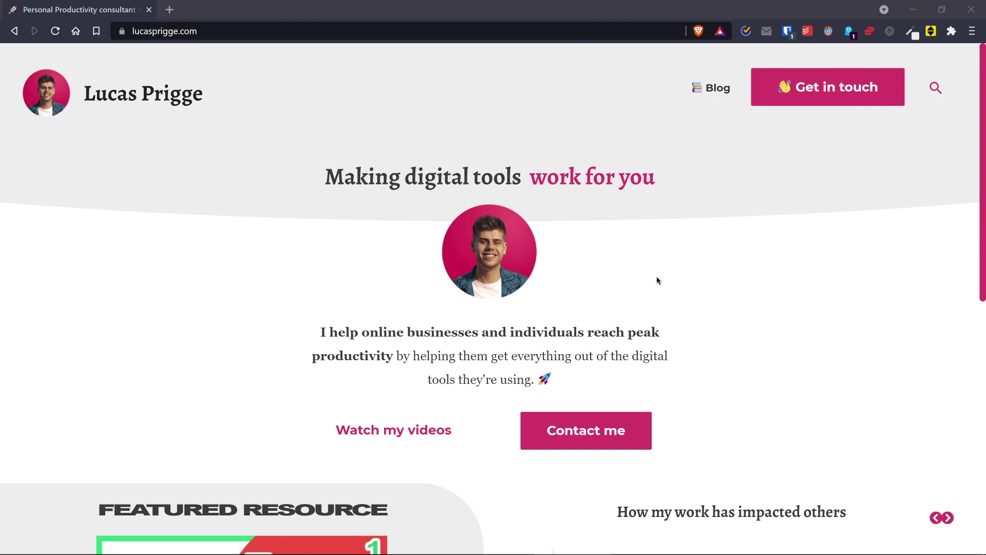
pyautogui.click(746, 32)
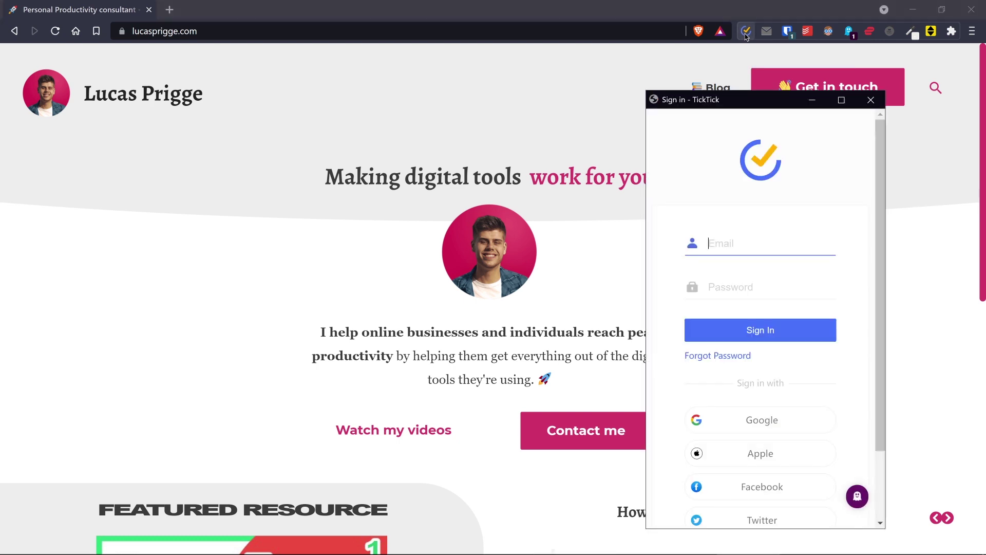
pyautogui.click(707, 419)
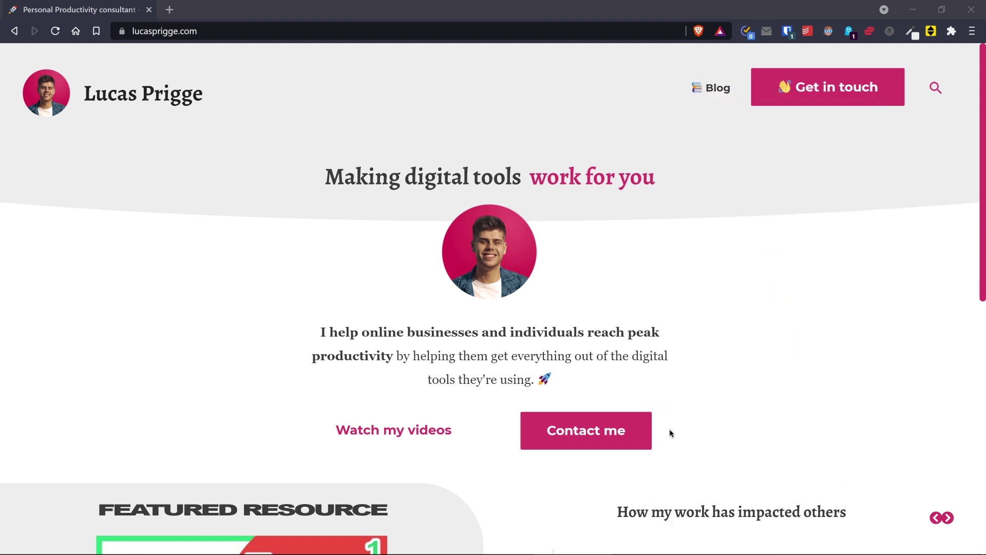
# Save the current webpage to the Inbox with the description 'Read this for later'
pyautogui.rightClick(747, 32)
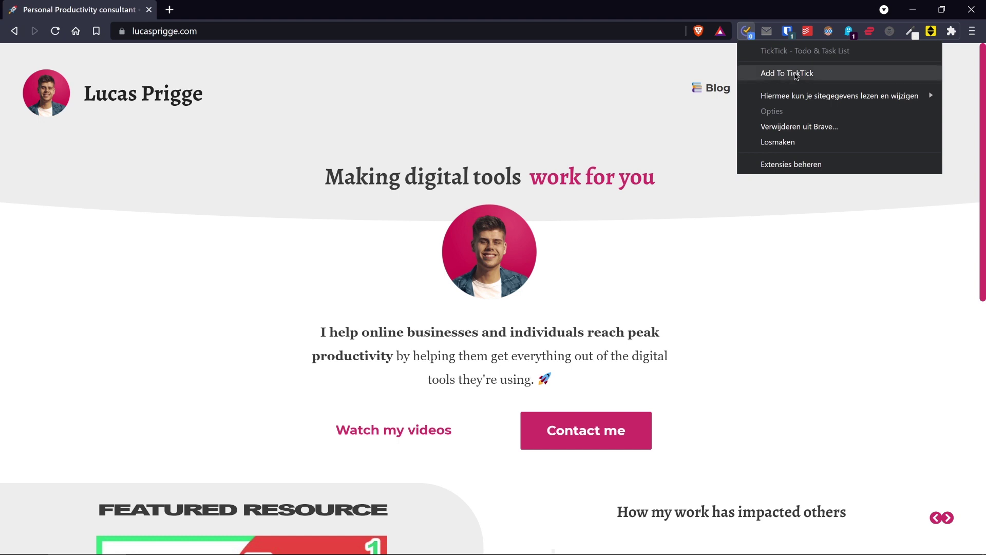
pyautogui.click(796, 73)
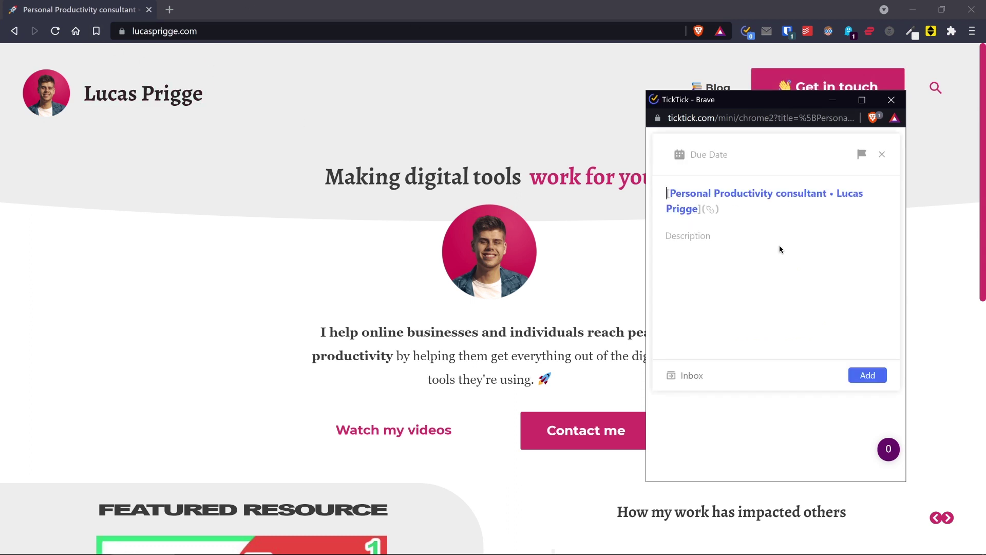
pyautogui.click(700, 237)
pyautogui.write('Read this for later')
pyautogui.click(869, 376)
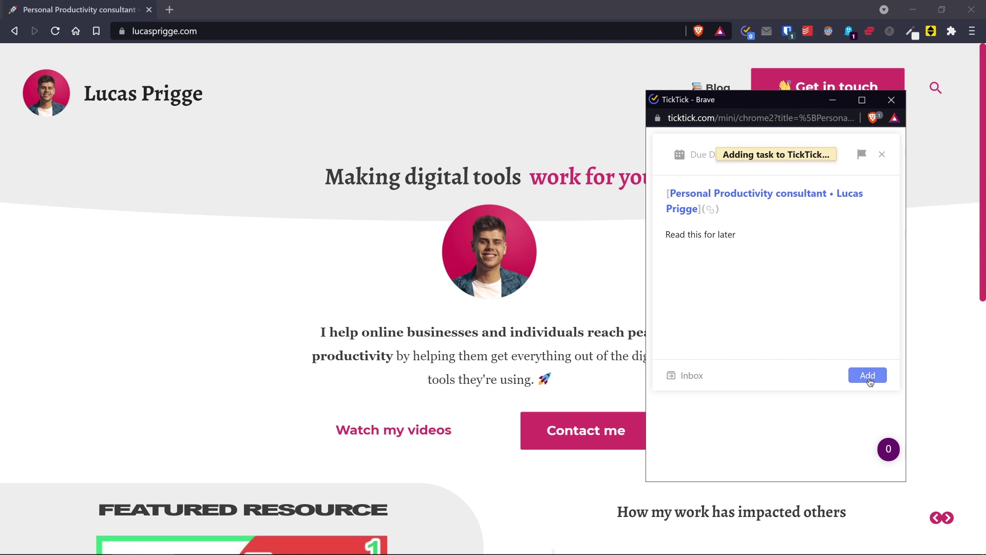
pyautogui.click(890, 101)
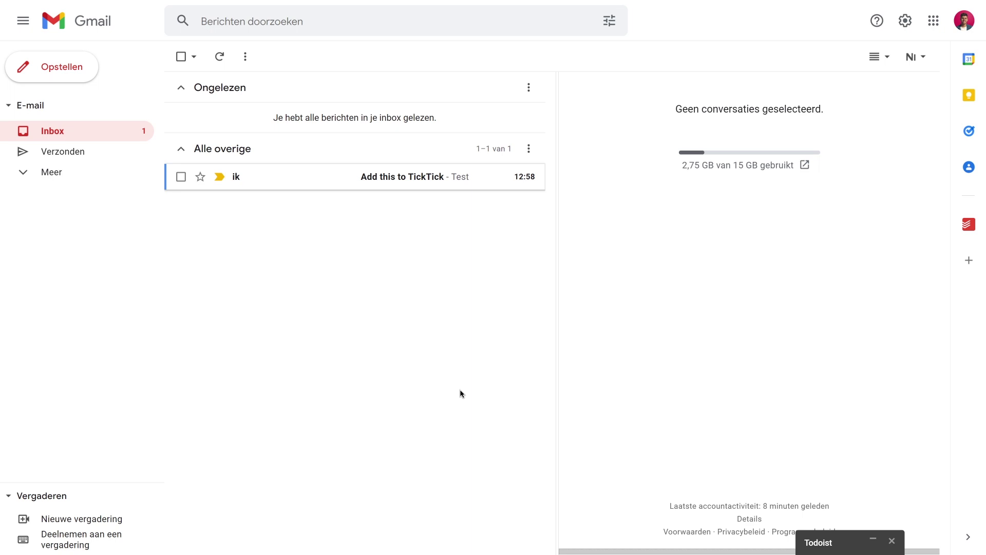
# Save the 'Add this to TickTick' email as a TickTick task, then archive it
pyautogui.click(378, 178)
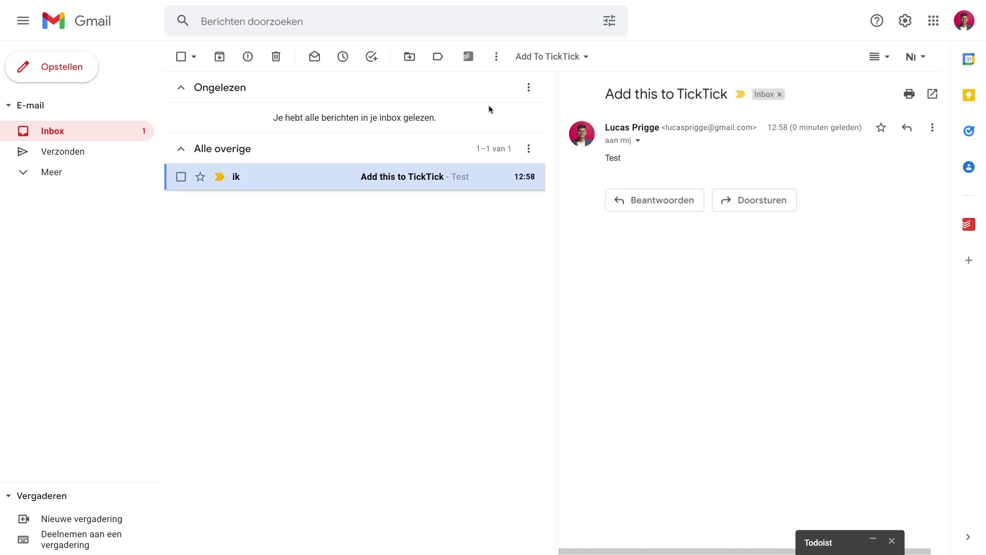
pyautogui.click(587, 60)
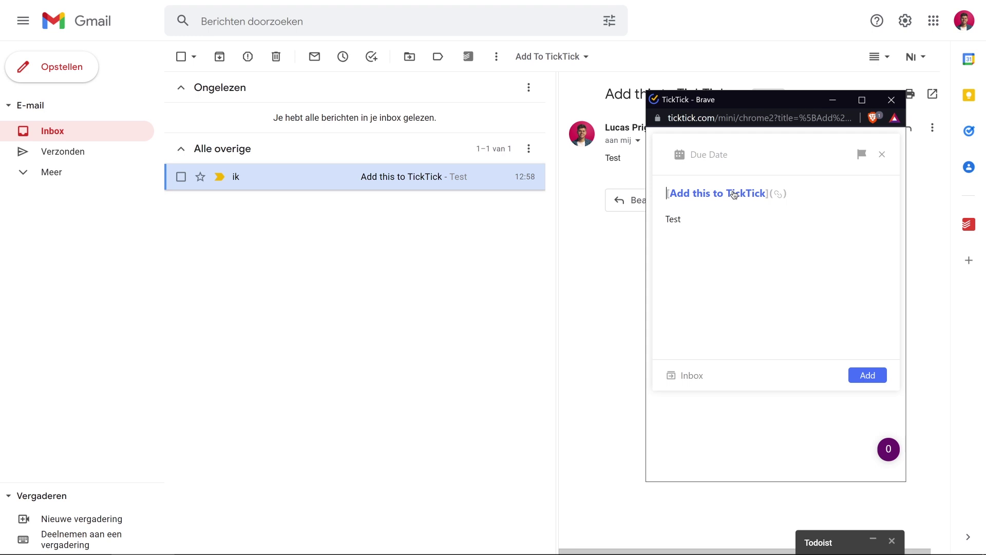
pyautogui.doubleClick(673, 220)
pyautogui.click(865, 379)
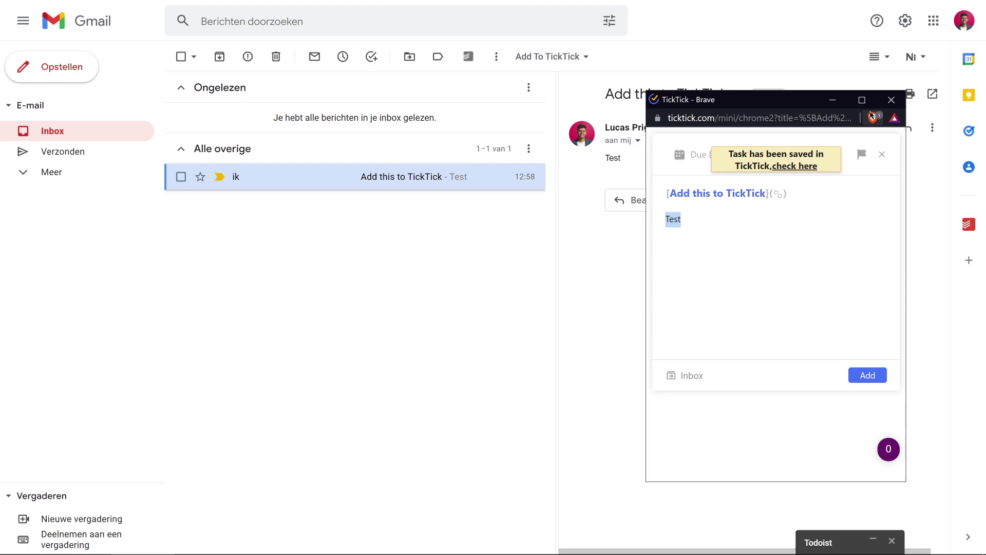
pyautogui.click(219, 56)
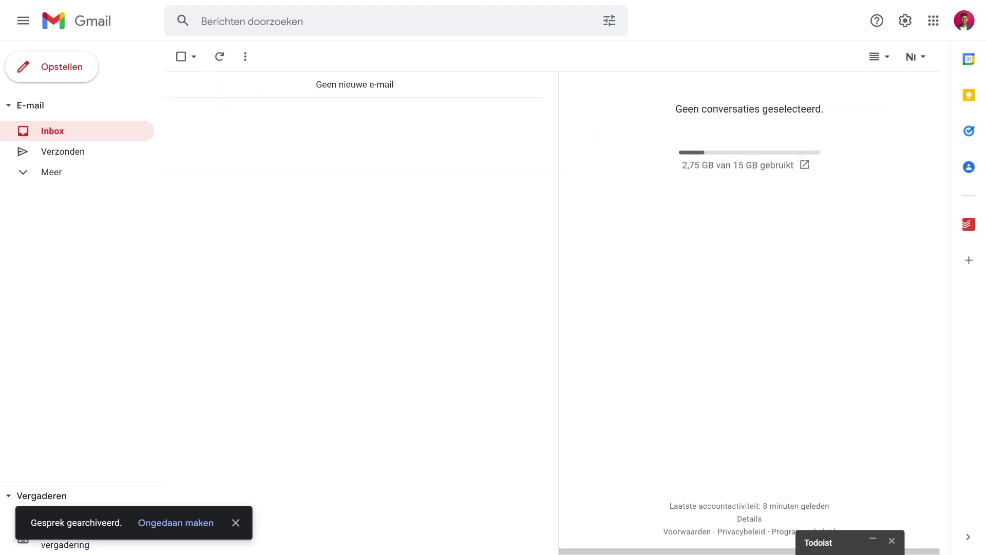